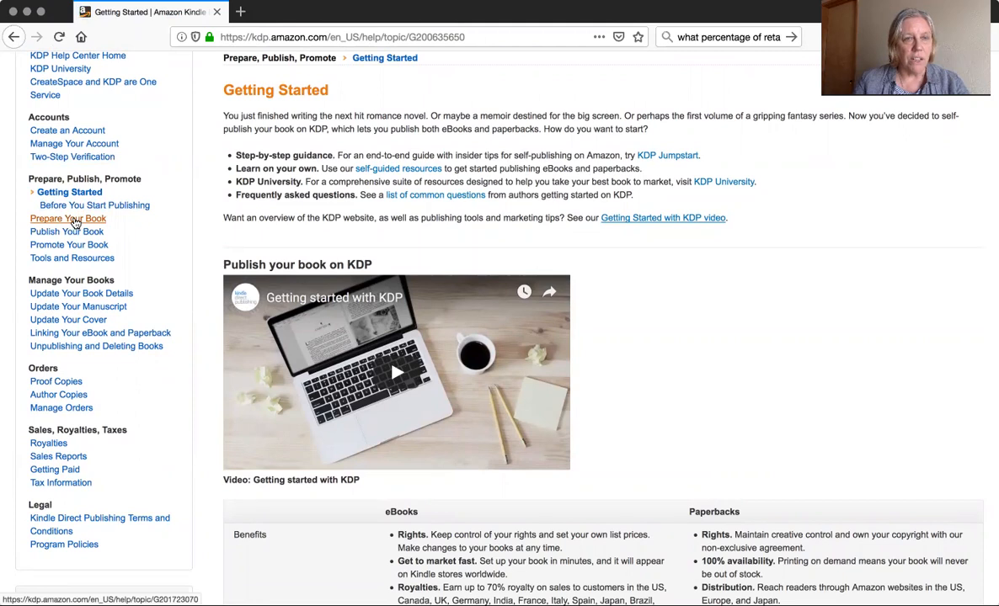
# Open the Prepare Your Book help topic and review its eBook, paperback and professional services resources
pyautogui.click(75, 219)
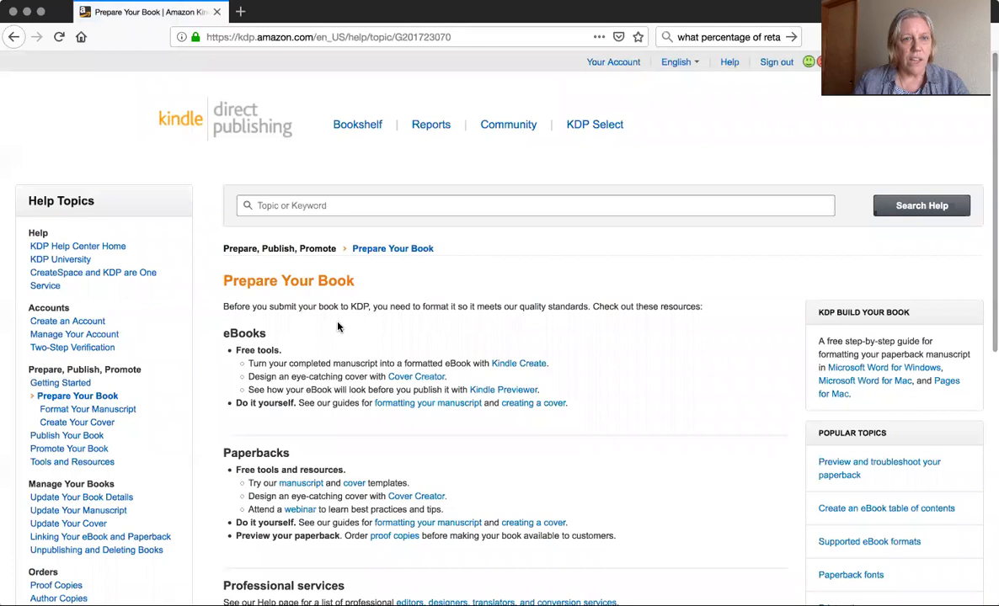
pyautogui.scroll(-2, 338, 327)
pyautogui.scroll(-5, 338, 327)
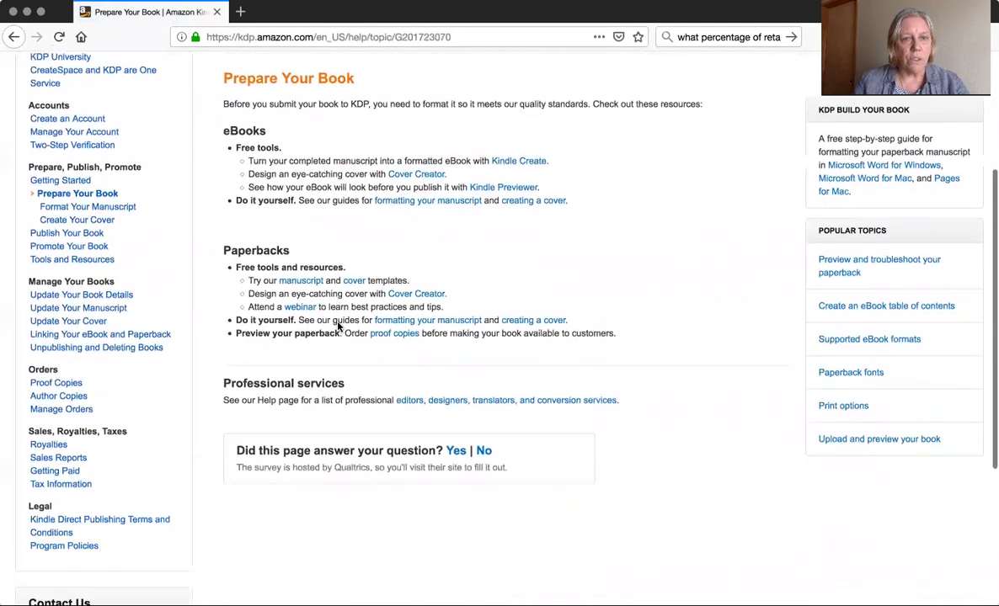
pyautogui.scroll(2, 338, 327)
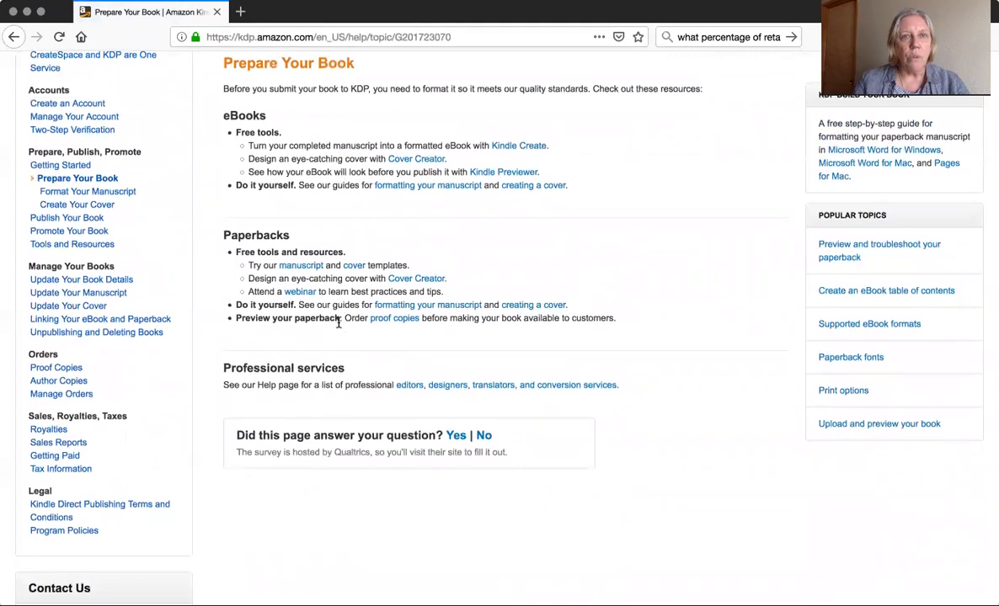
pyautogui.scroll(2, 338, 323)
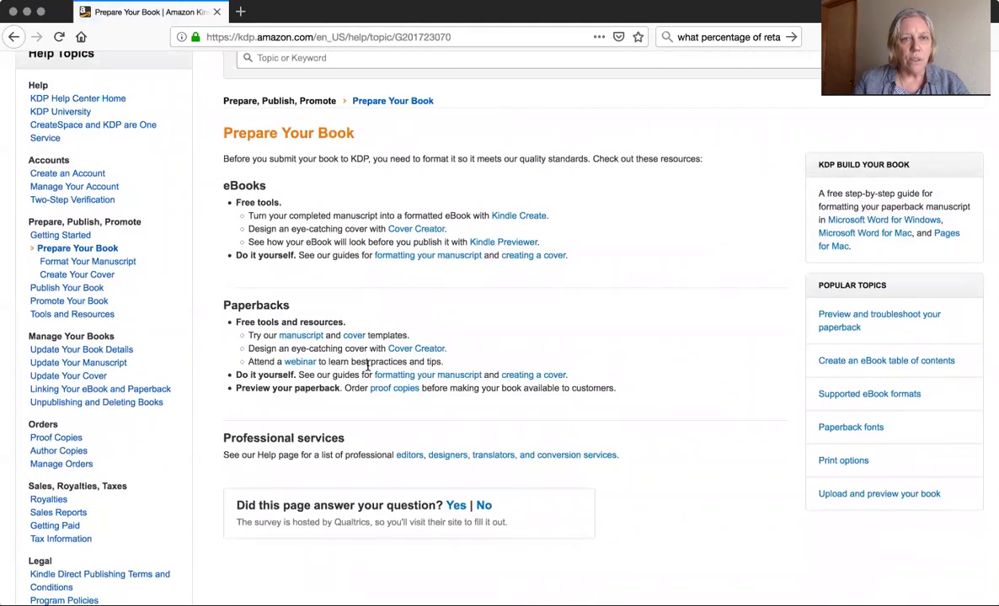
pyautogui.scroll(-2, 367, 354)
pyautogui.scroll(1, 371, 376)
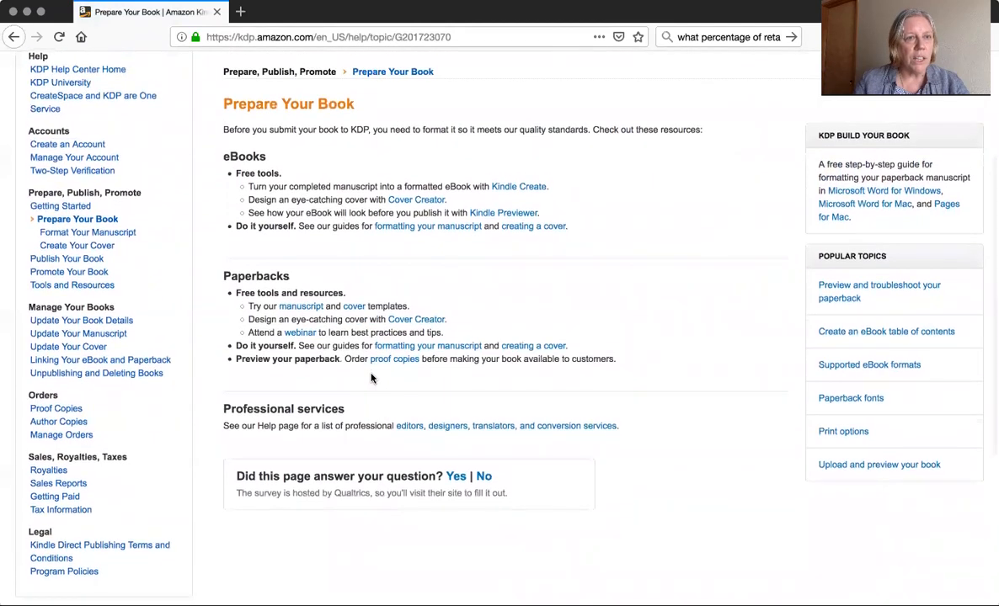
# Go to the Publish Your Book help topic and open its Printing Cost page for paperback setup
pyautogui.click(88, 261)
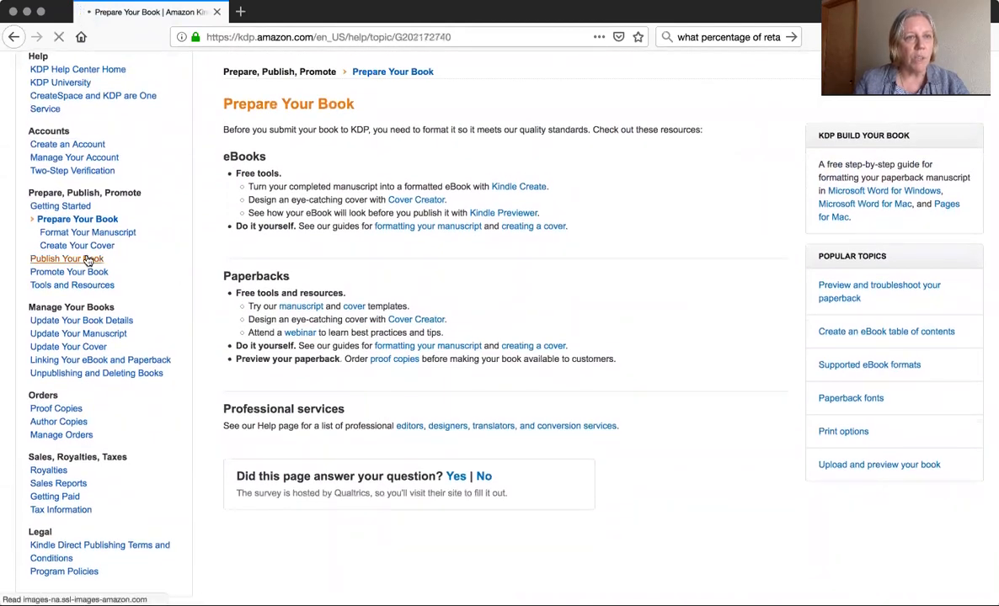
pyautogui.scroll(-2, 341, 400)
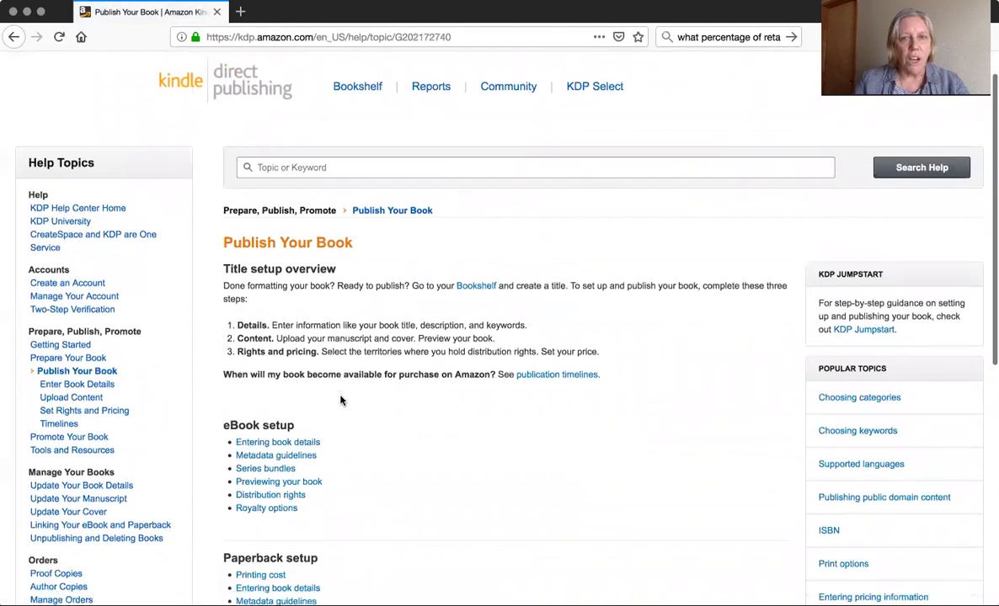
pyautogui.scroll(-1, 413, 337)
pyautogui.scroll(-5, 415, 341)
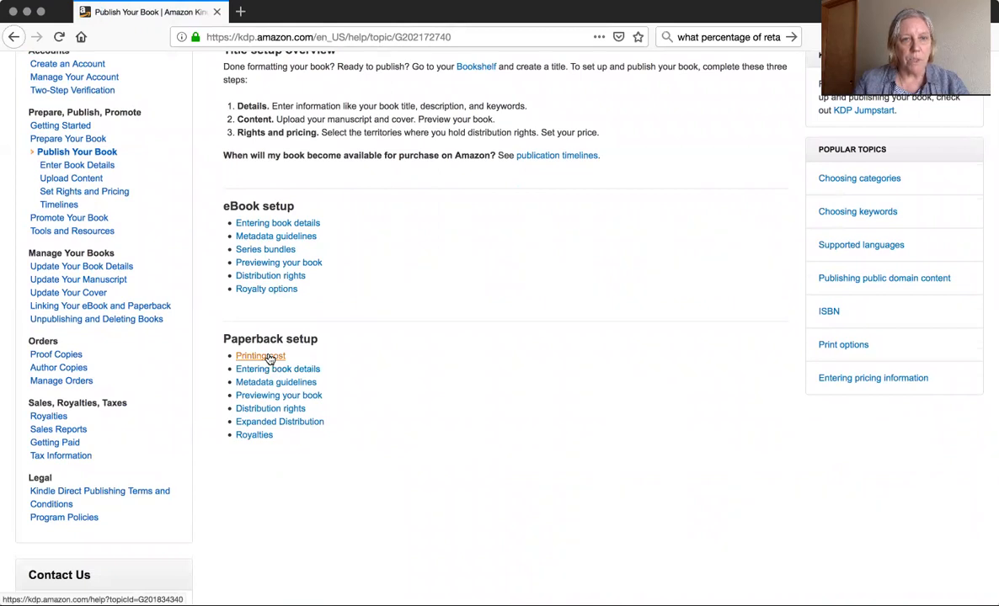
pyautogui.click(270, 359)
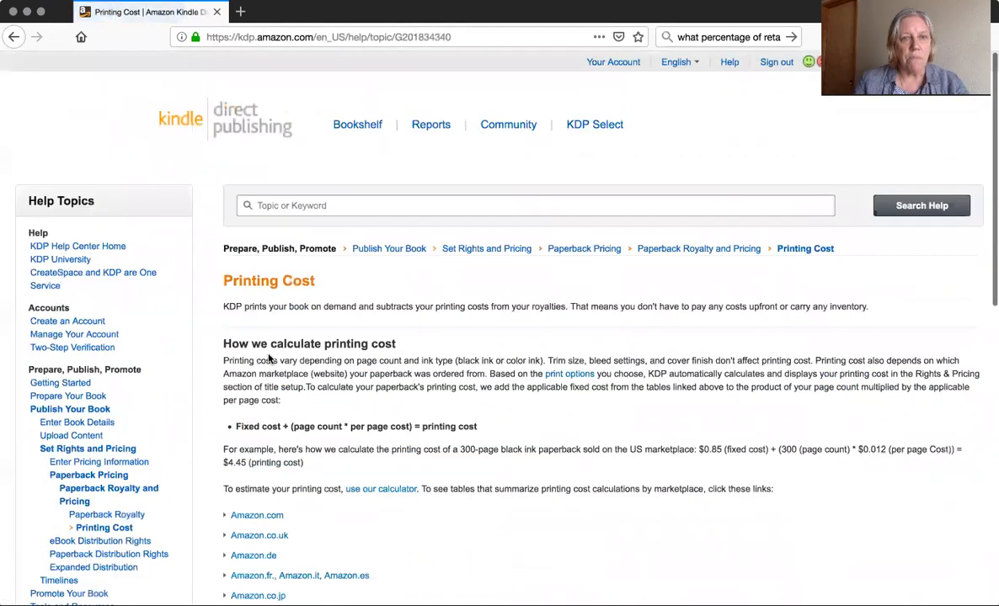
# Download the printing cost and royalty calculator referenced in the explanation of how printing cost is calculated
pyautogui.scroll(-2, 399, 389)
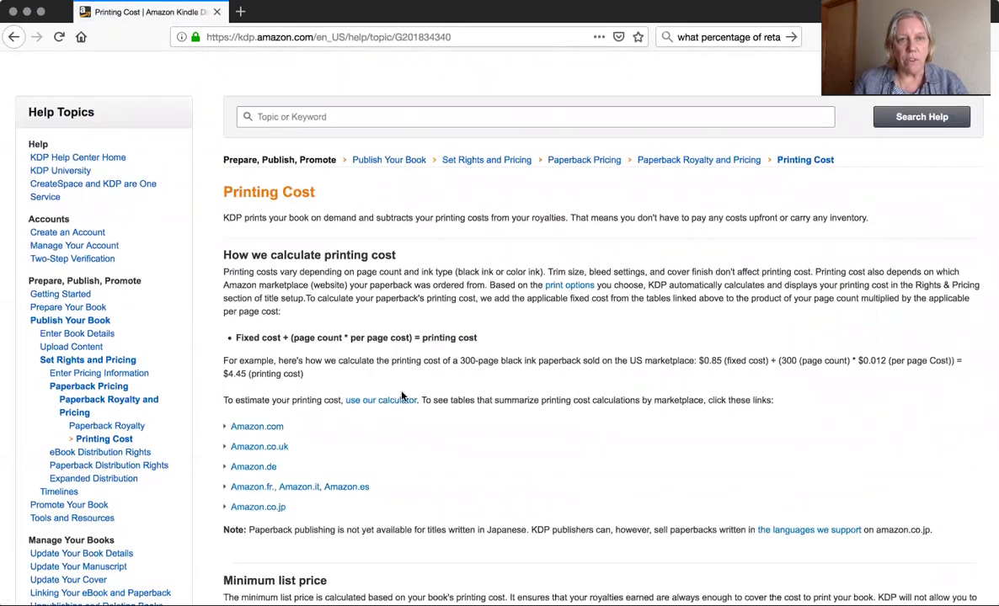
pyautogui.scroll(-2, 402, 396)
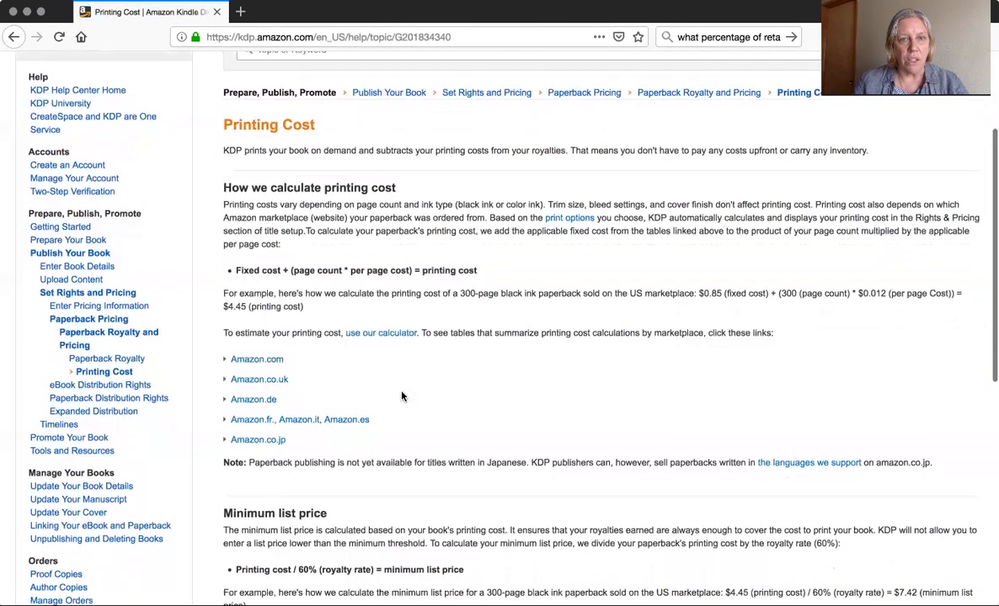
pyautogui.click(387, 334)
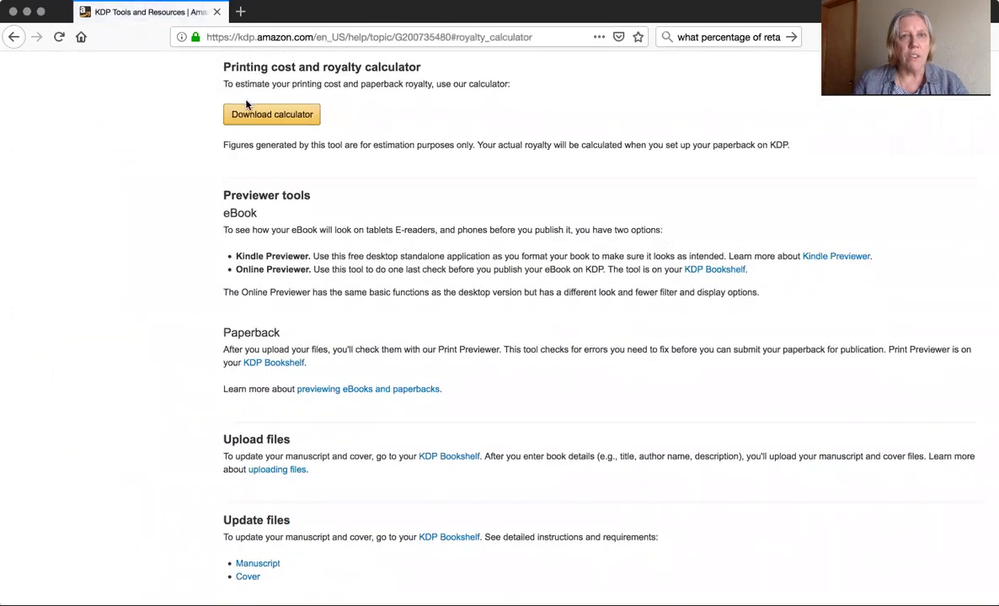
pyautogui.click(278, 116)
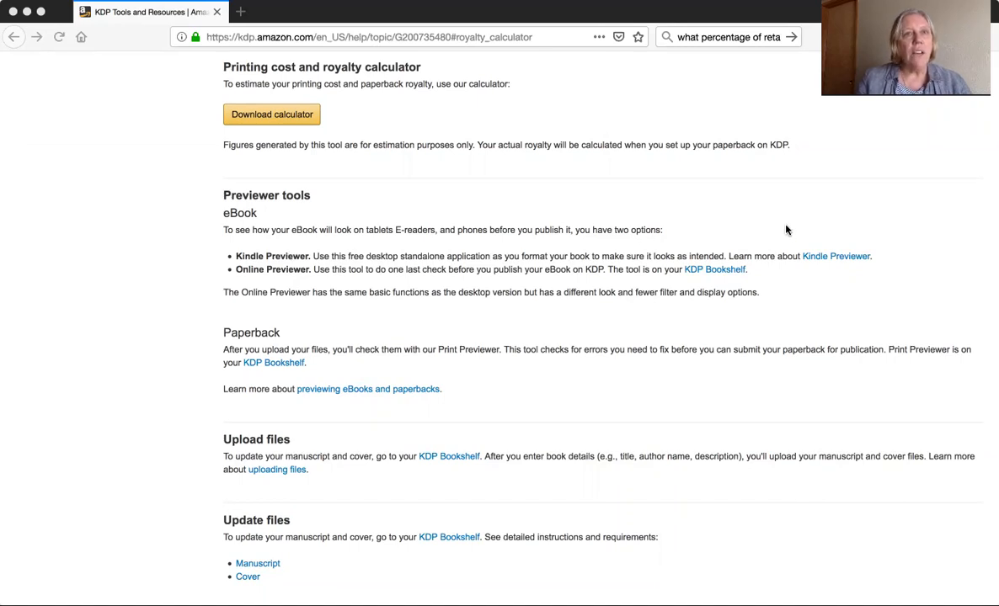
# Open the IngramSpark Dashboard site in a new browser tab
pyautogui.click(244, 12)
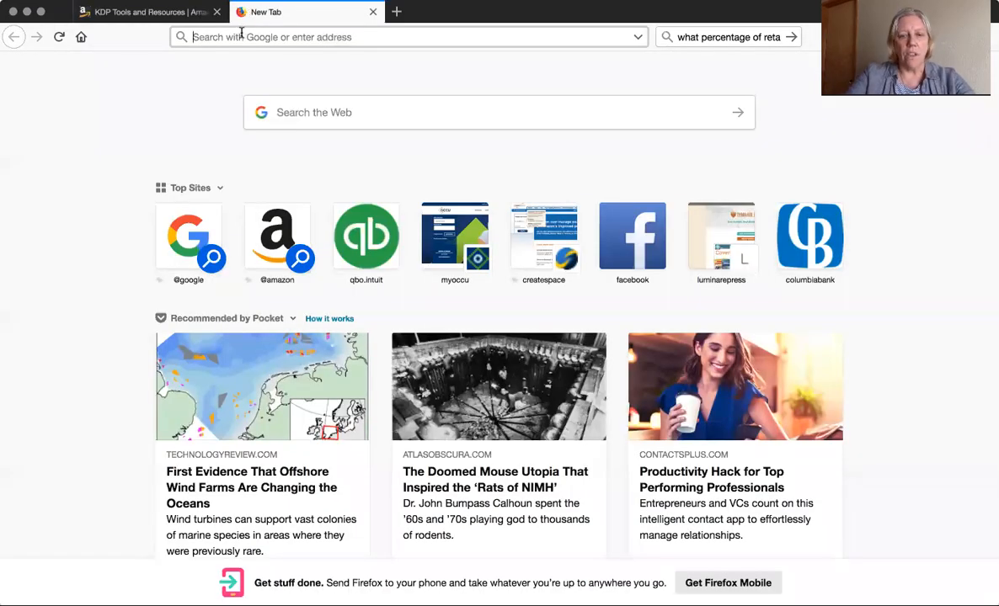
pyautogui.write('ingramspark.com/')
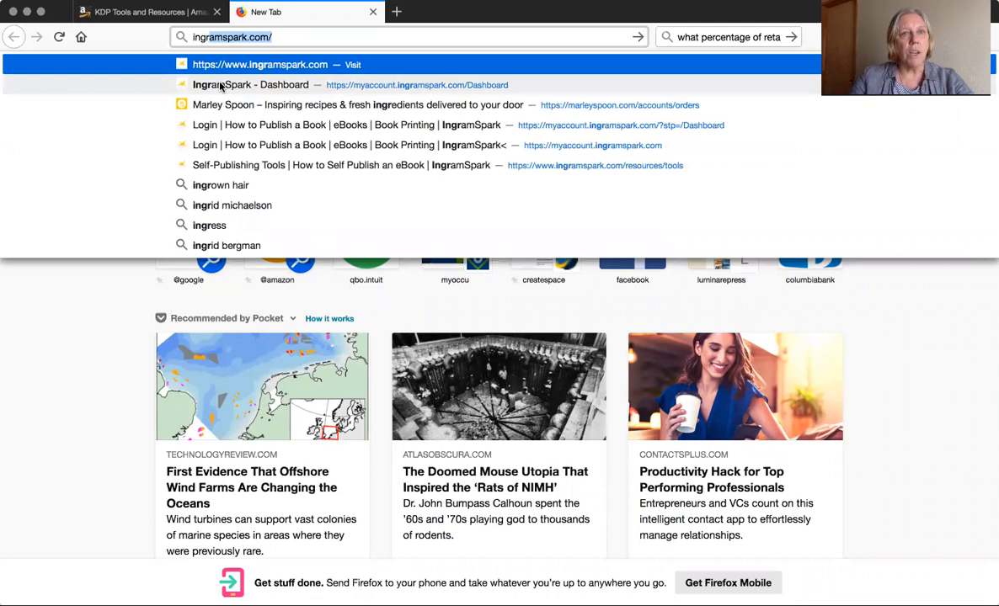
pyautogui.click(220, 86)
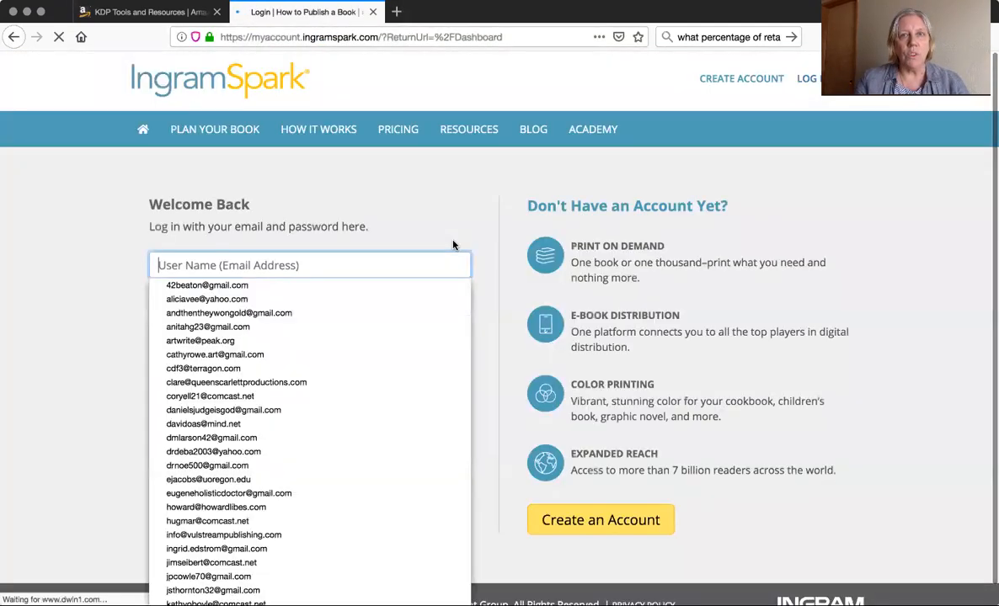
# Open the Publisher Compensation Calculator from IngramSpark's self-publishing tools resources
pyautogui.moveTo(455, 133)
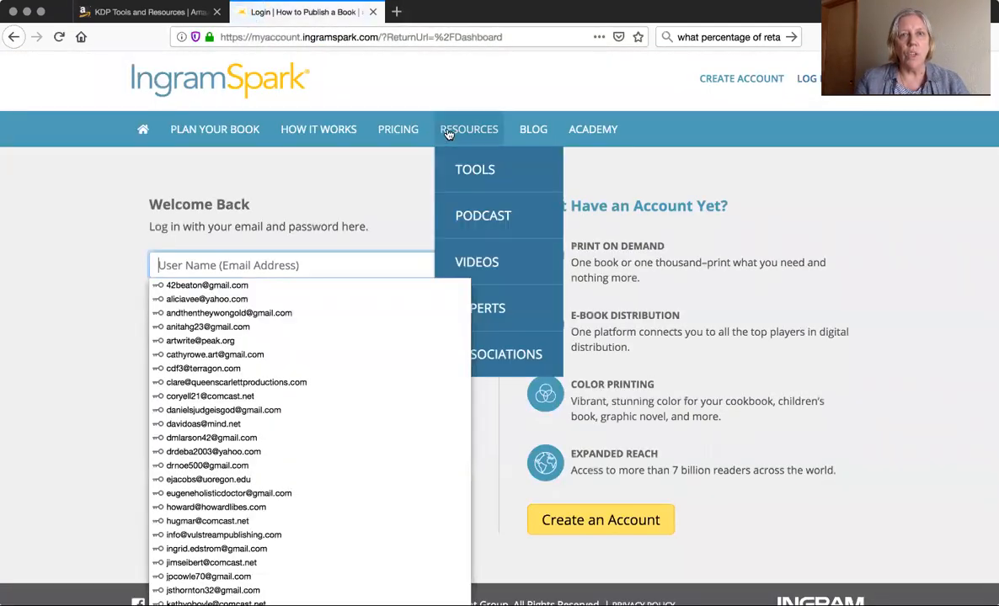
pyautogui.click(461, 169)
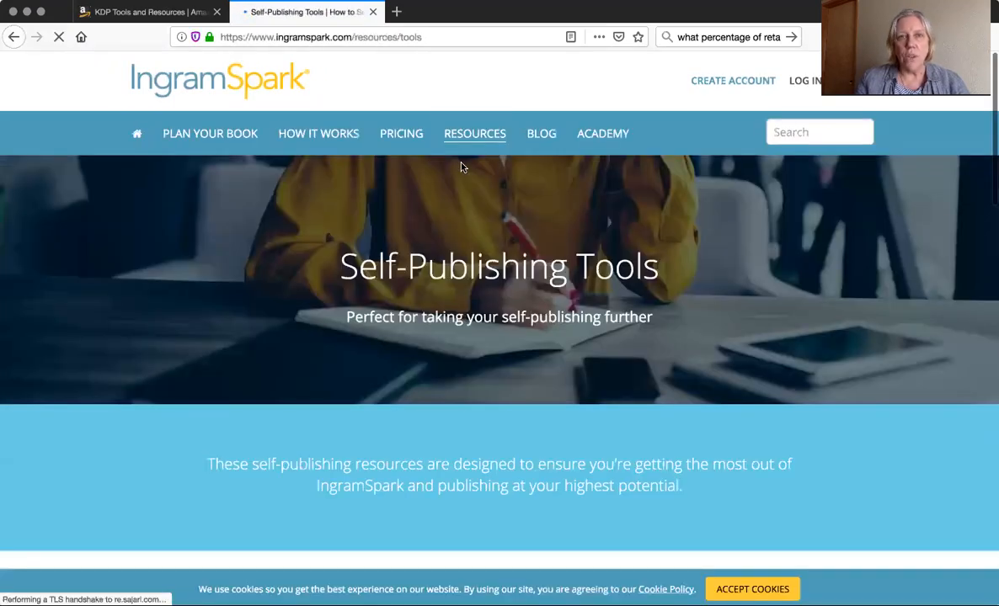
pyautogui.scroll(-5, 478, 312)
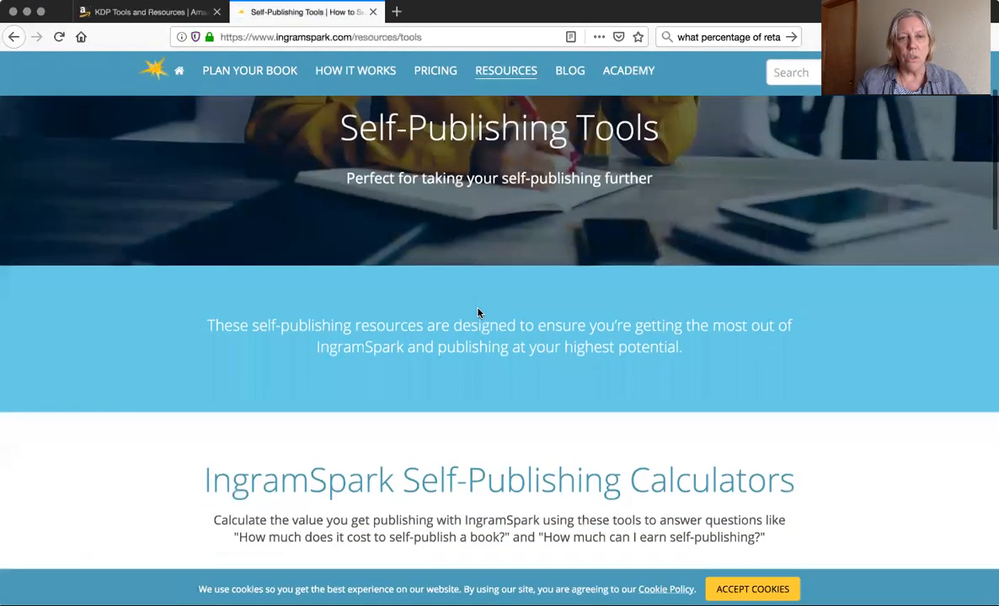
pyautogui.scroll(-4, 477, 313)
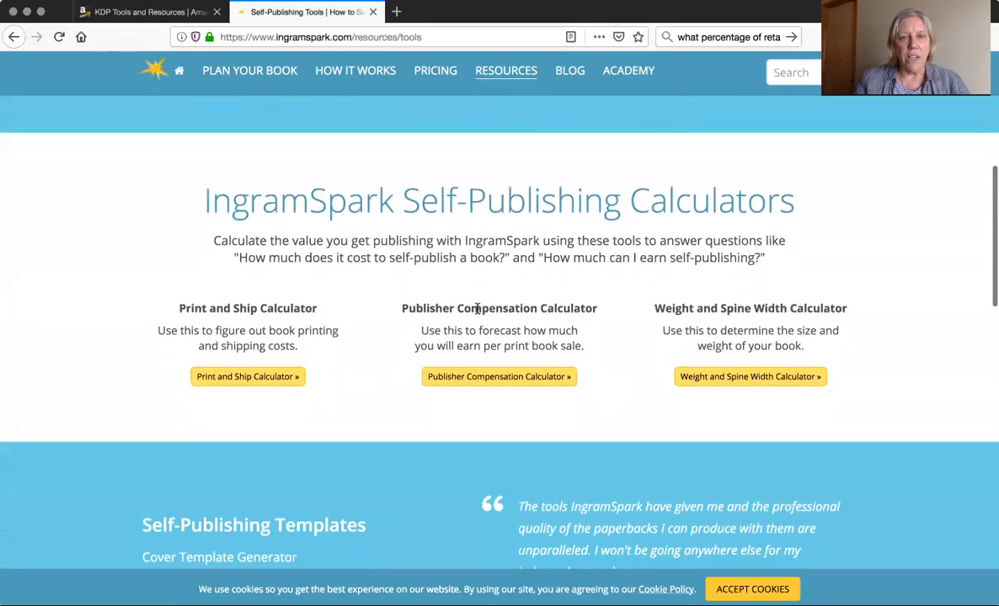
pyautogui.click(496, 380)
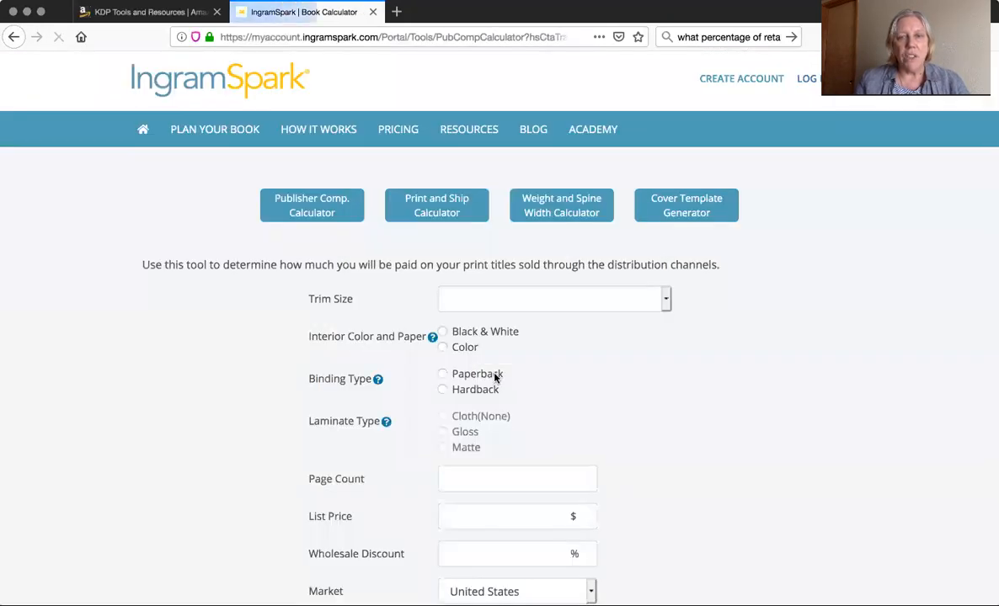
# Set the trim size to 6.000" x 9.000" and the interior to Black & White on Creme paper
pyautogui.click(668, 304)
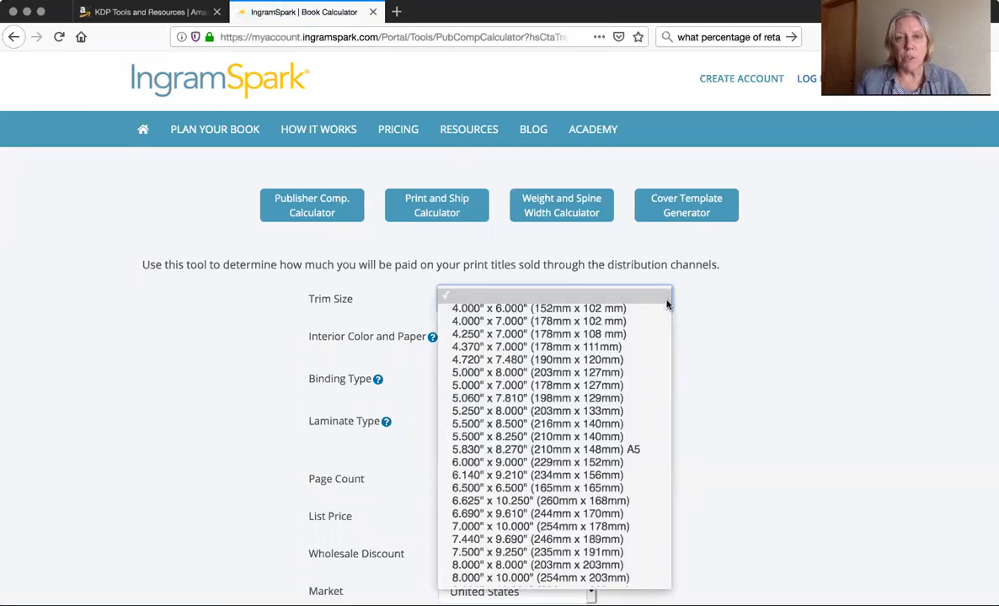
pyautogui.scroll(-1, 594, 433)
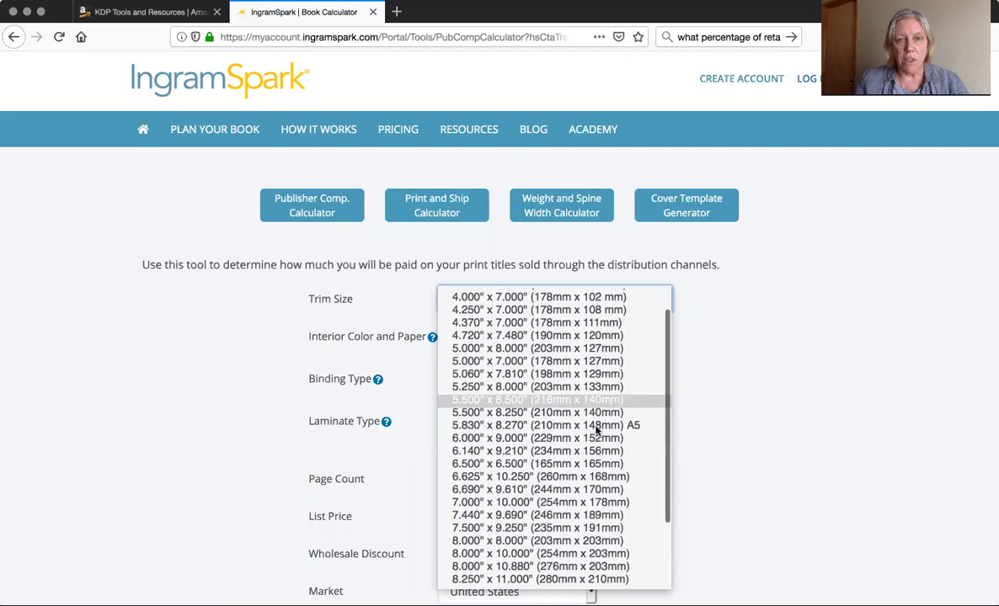
pyautogui.click(578, 437)
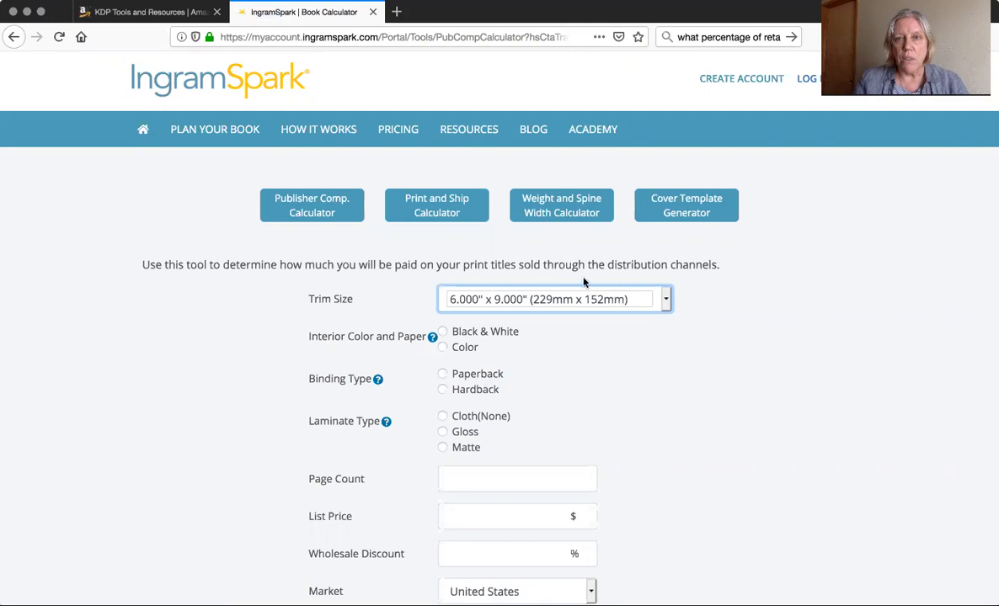
pyautogui.scroll(-2, 604, 372)
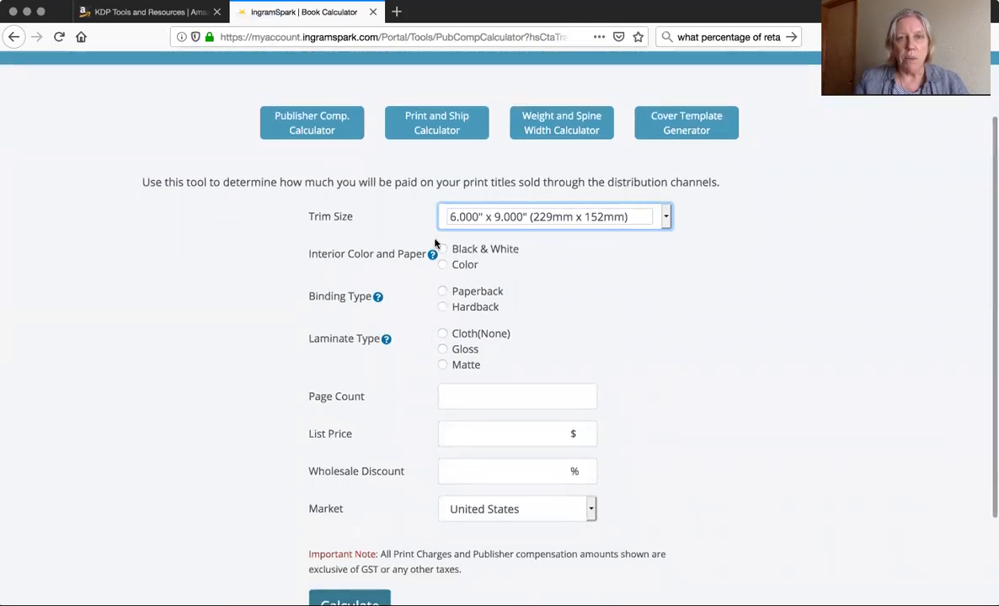
pyautogui.click(444, 251)
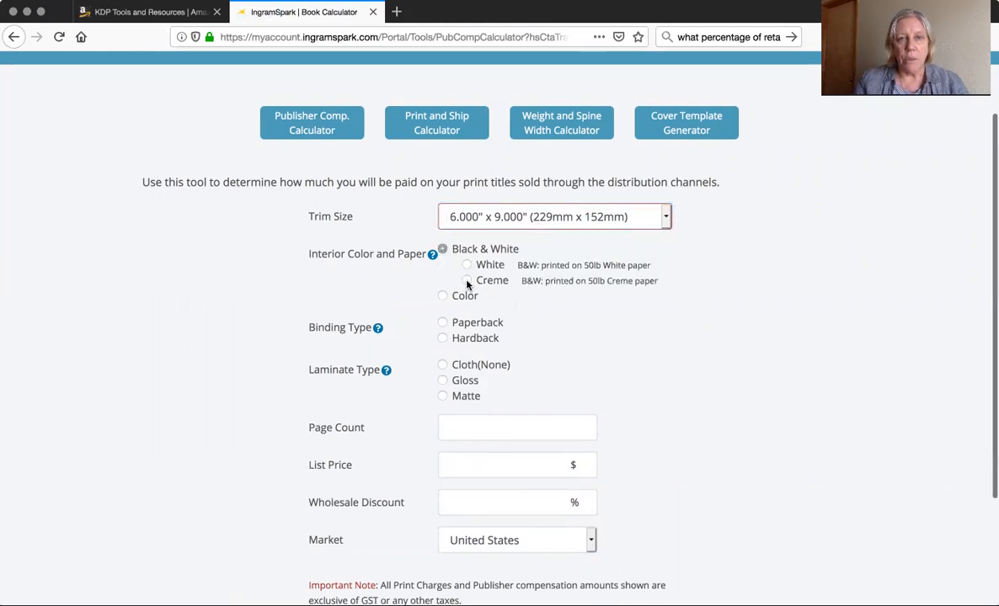
pyautogui.click(467, 282)
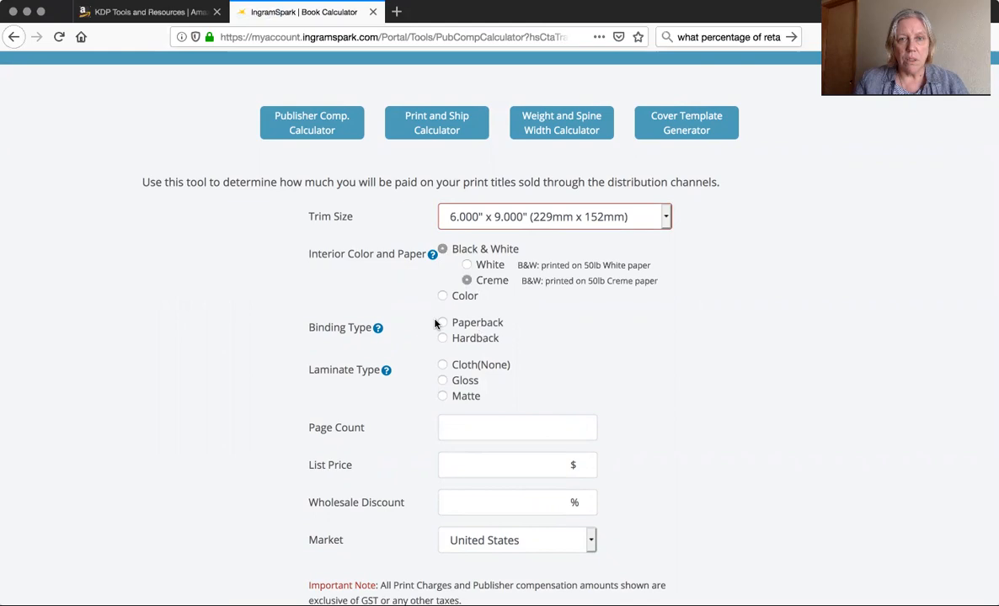
# Choose Paperback with Perfect Bound as the binding type and Gloss as the laminate type
pyautogui.click(442, 324)
pyautogui.click(466, 339)
pyautogui.scroll(-1, 548, 444)
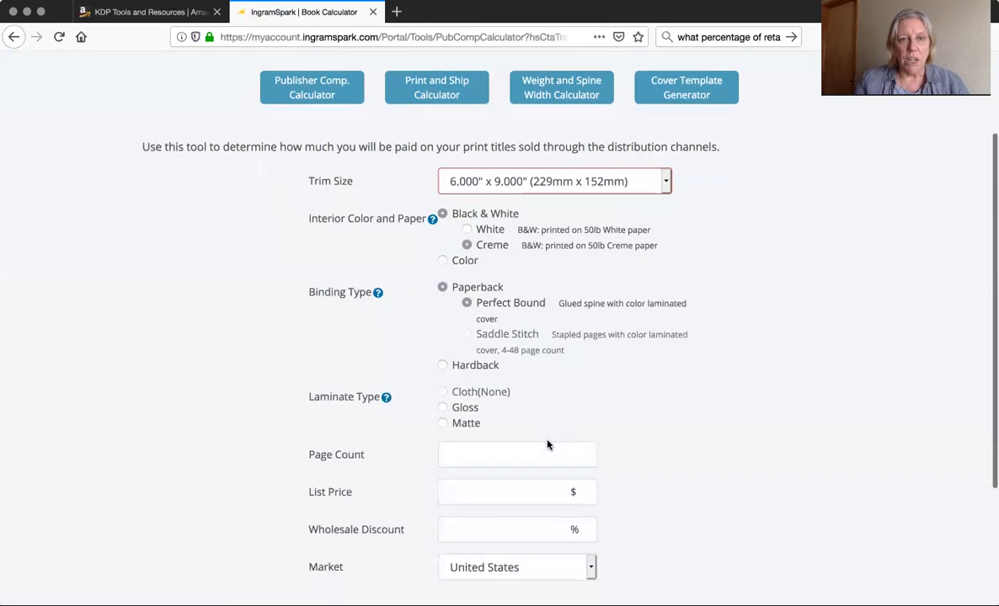
pyautogui.click(444, 410)
pyautogui.scroll(-2, 590, 428)
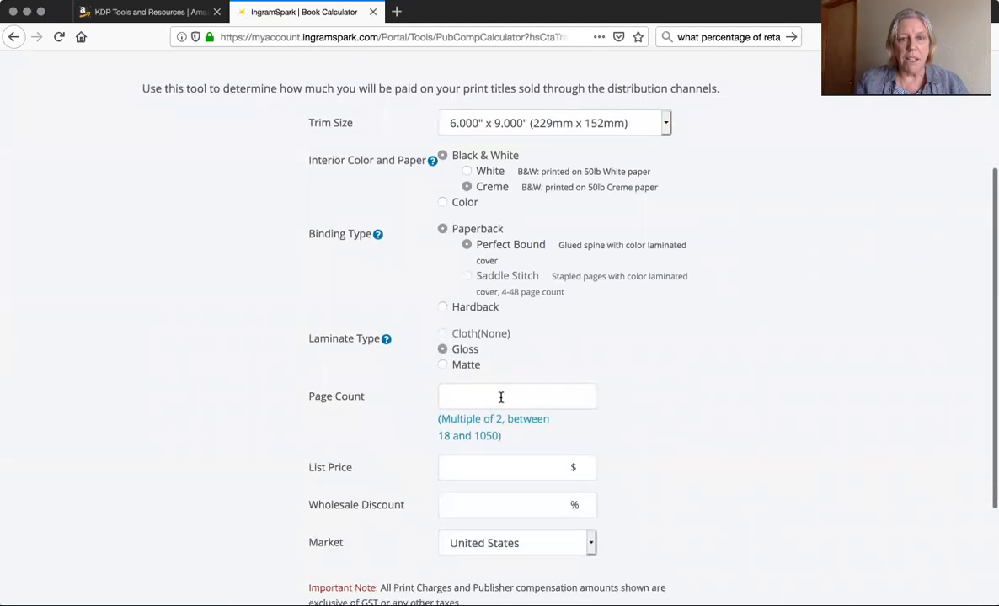
# Enter a page count of 300 and a list price of $14.95
pyautogui.click(476, 397)
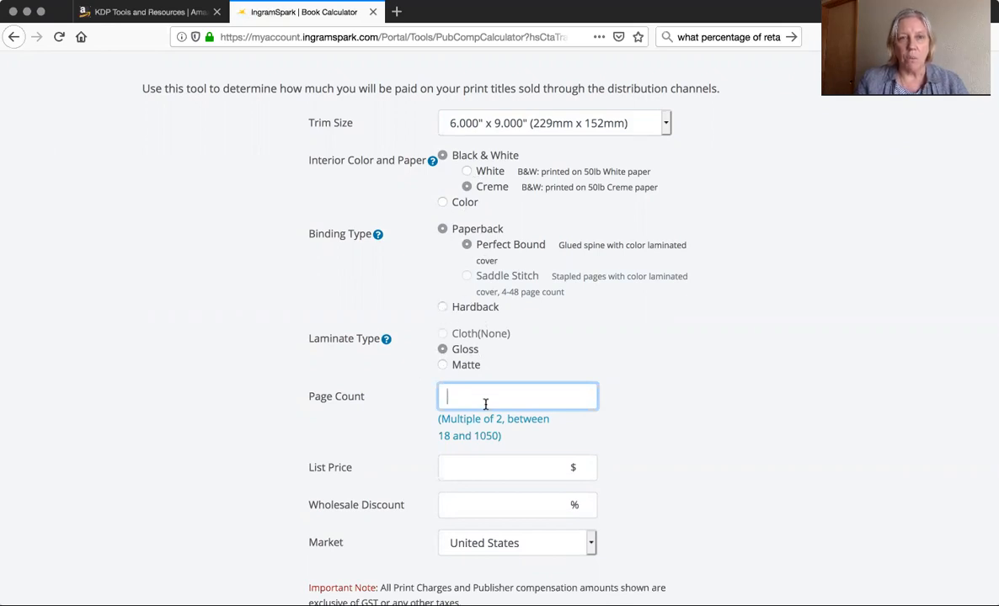
pyautogui.write('300')
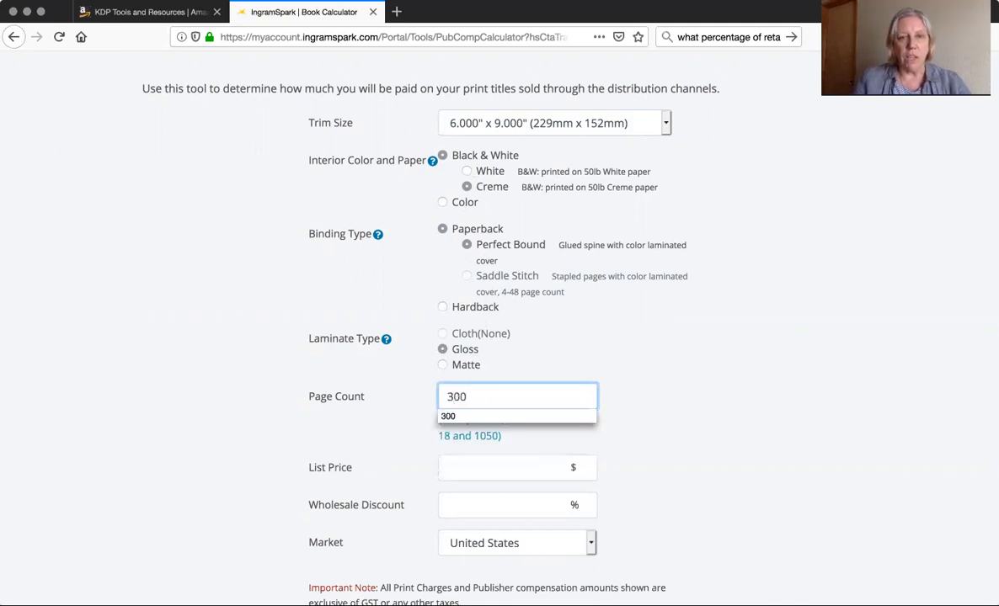
pyautogui.click(662, 468)
pyautogui.click(484, 460)
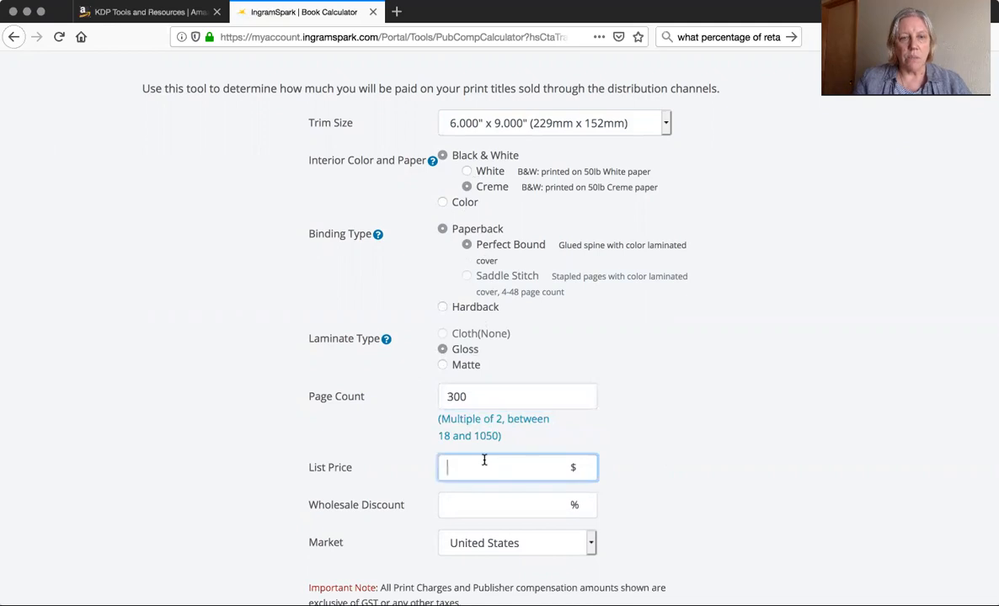
pyautogui.write('14.9')
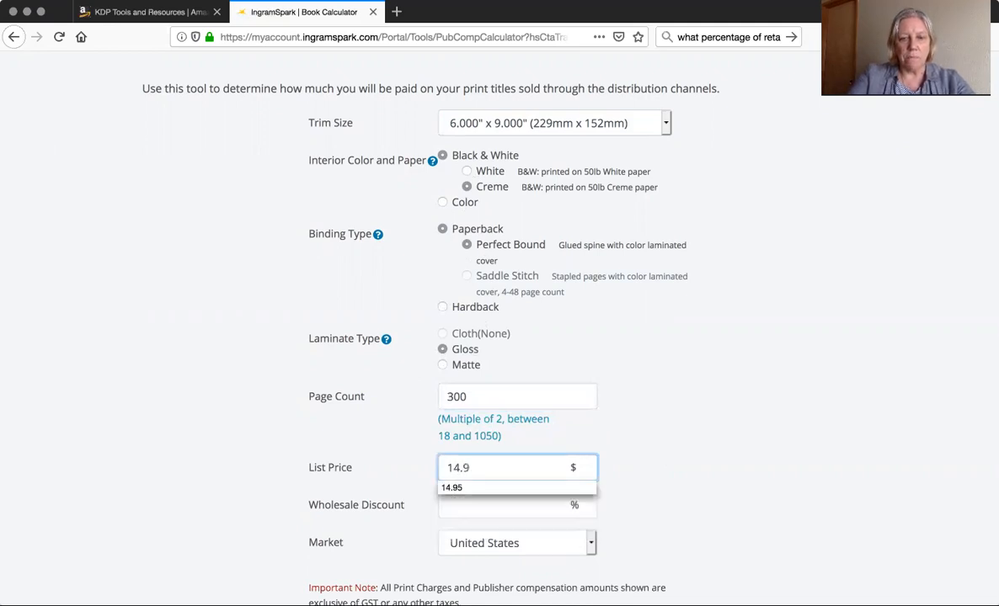
pyautogui.write('5')
pyautogui.click(644, 503)
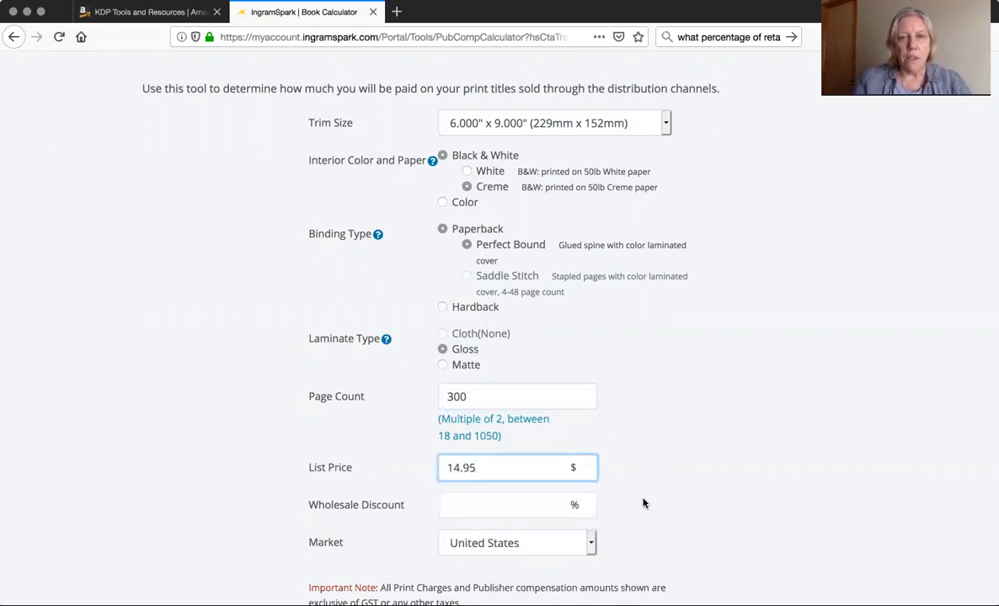
pyautogui.scroll(-3, 645, 503)
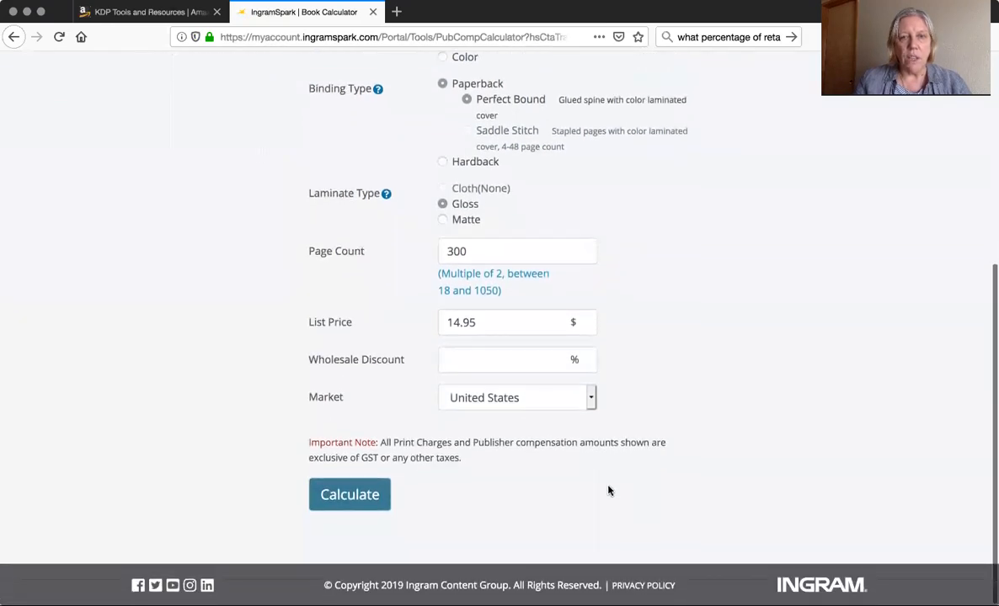
# Set the wholesale discount to 55% and calculate the print charge and publisher compensation for the paperback
pyautogui.click(456, 356)
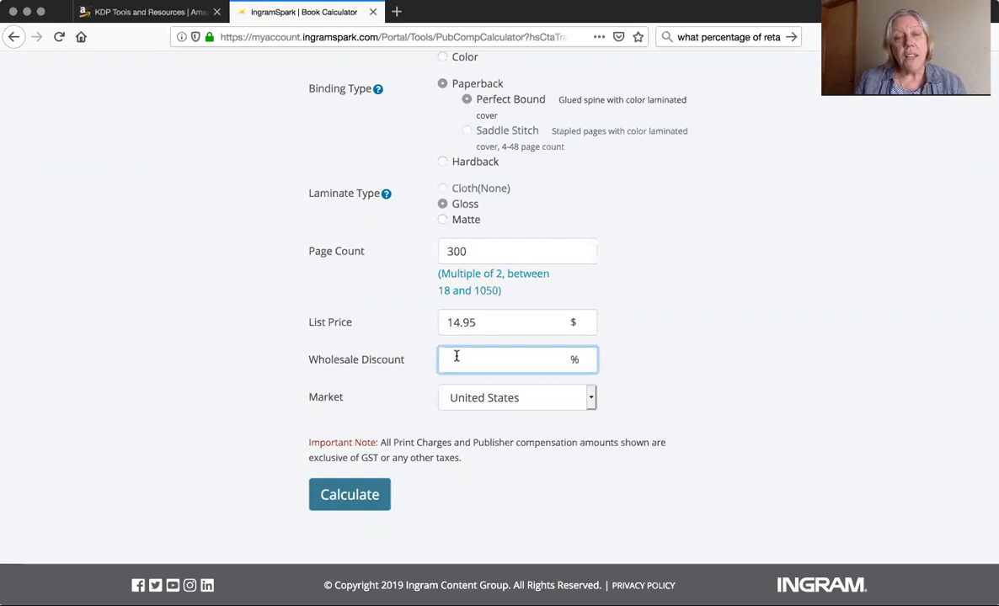
pyautogui.write('55')
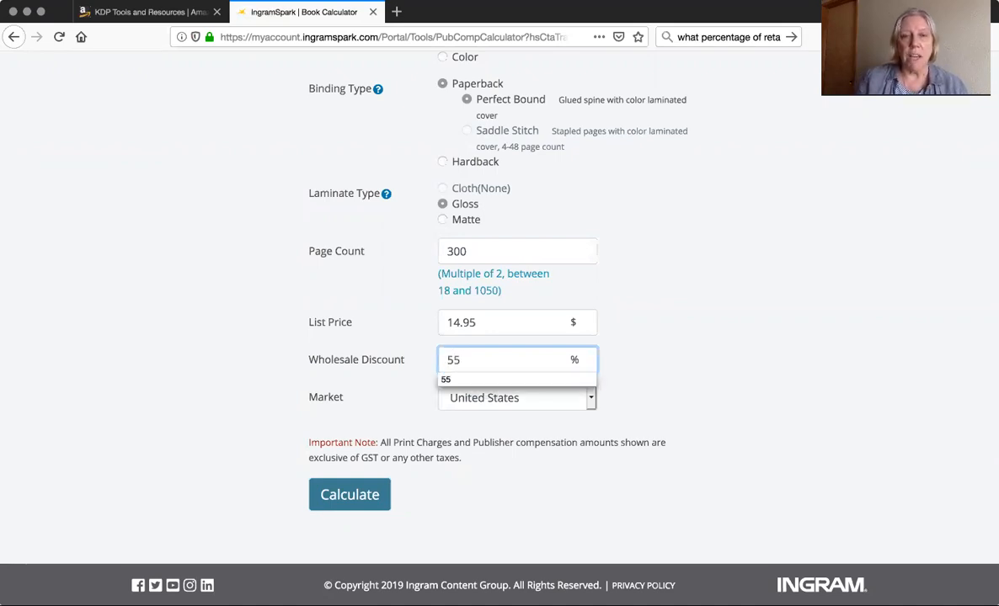
pyautogui.click(446, 379)
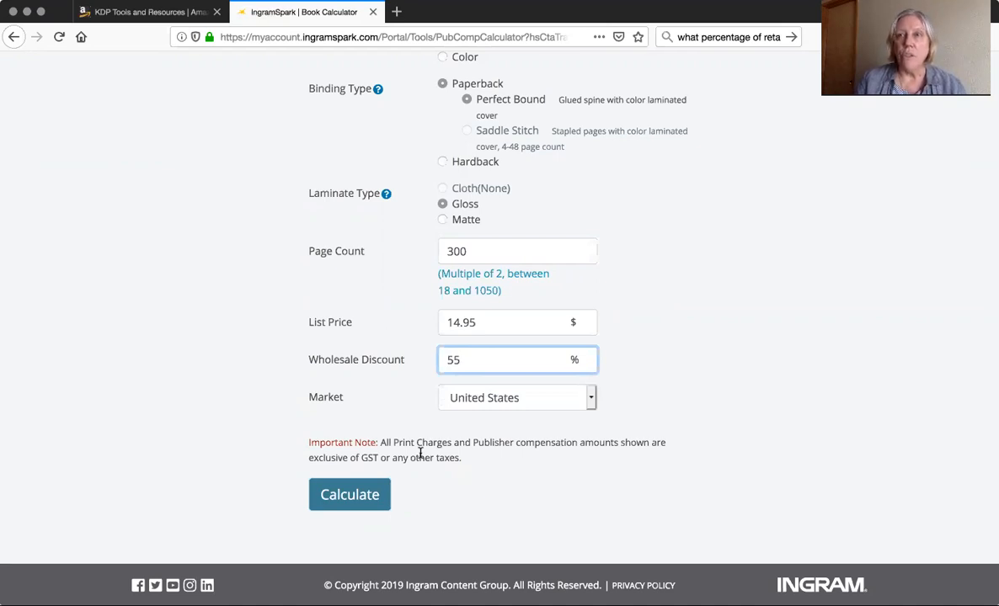
pyautogui.click(342, 497)
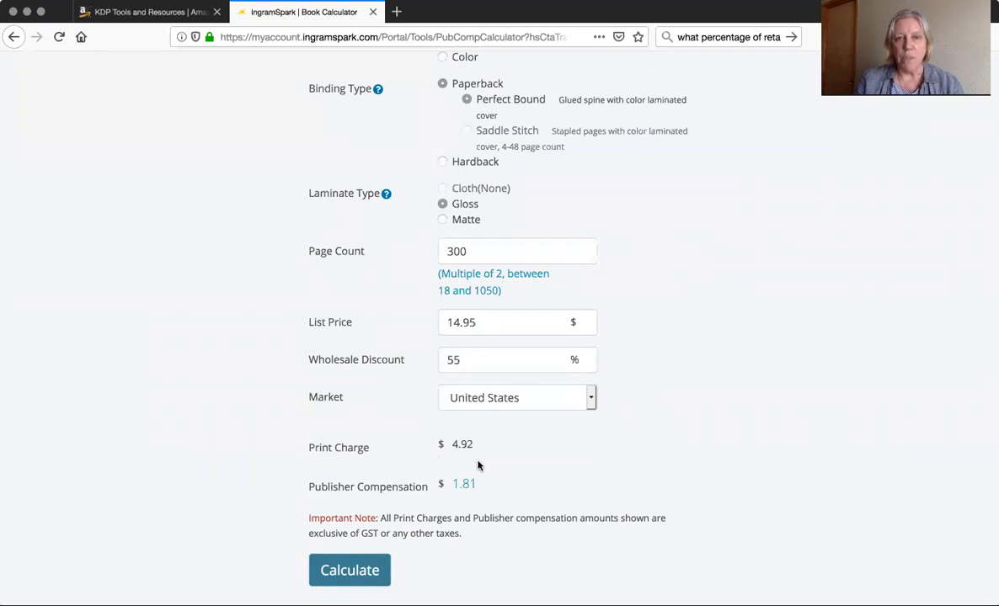
# Change the binding to Hardback with Cloth - Blue, with a Black & White interior on Creme paper, and recalculate the publisher compensation
pyautogui.scroll(1, 478, 465)
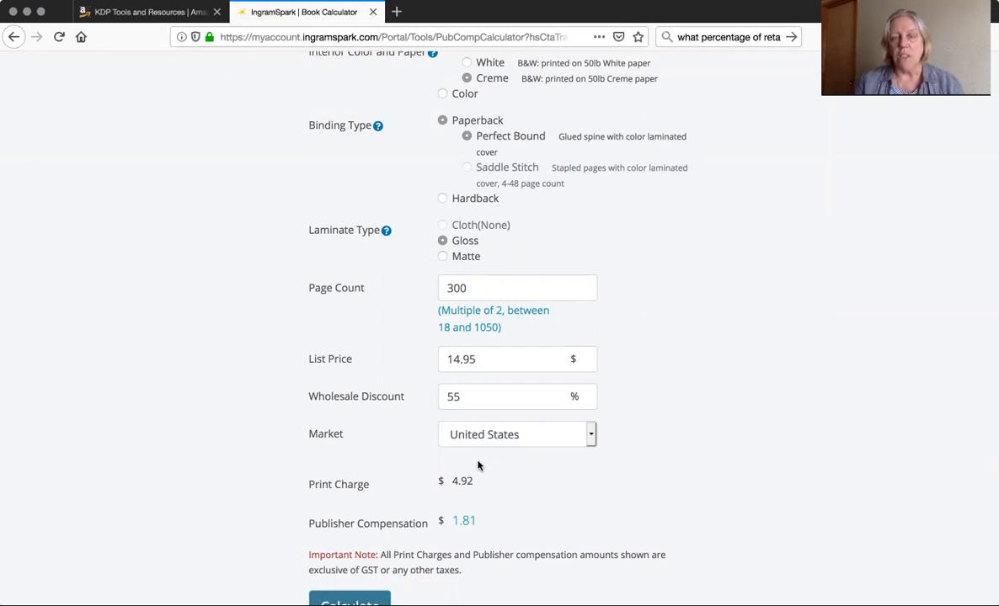
pyautogui.scroll(4, 478, 466)
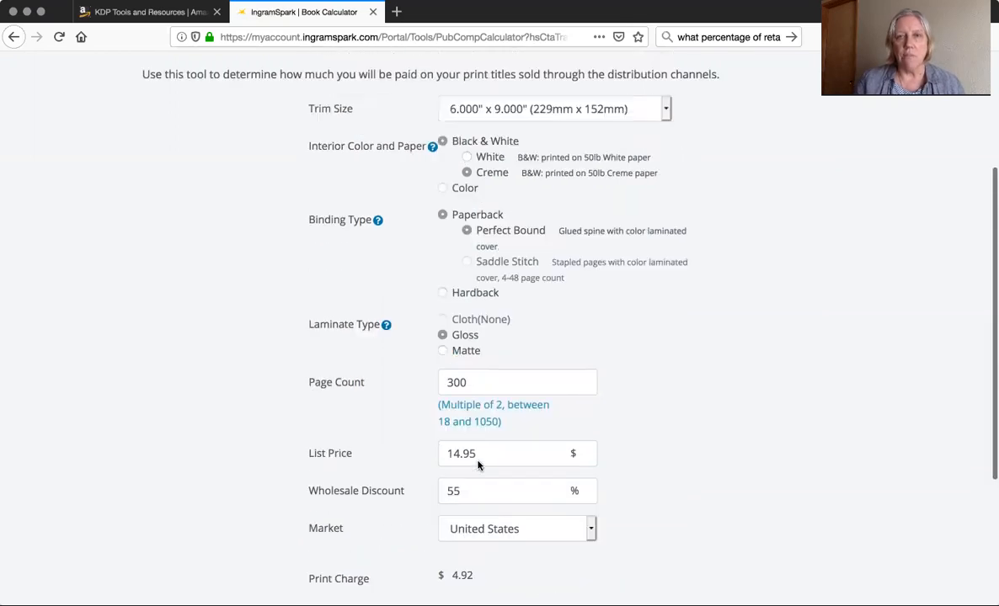
pyautogui.scroll(-3, 477, 461)
pyautogui.scroll(-2, 477, 462)
pyautogui.scroll(5, 477, 462)
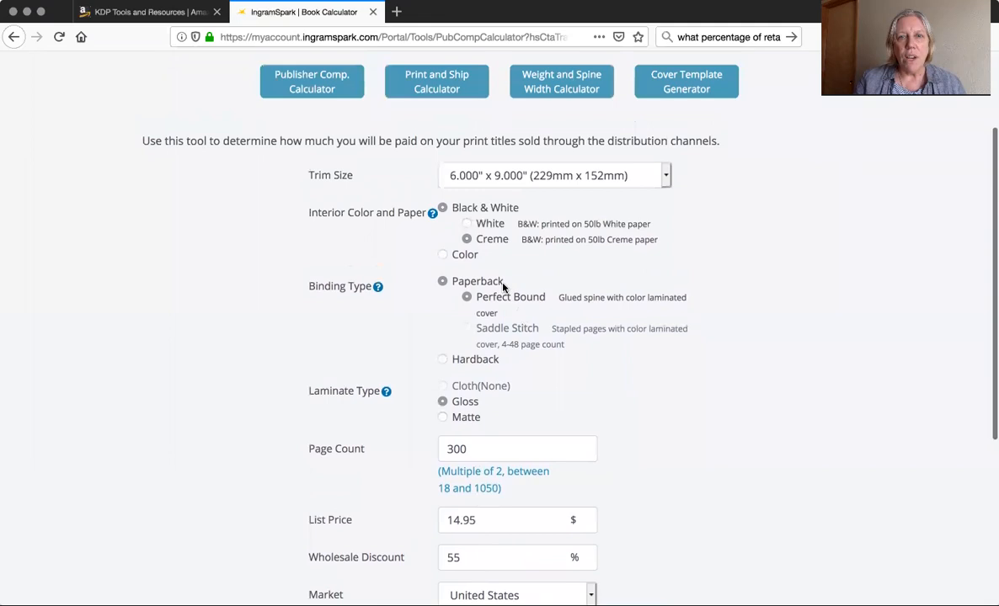
pyautogui.click(442, 254)
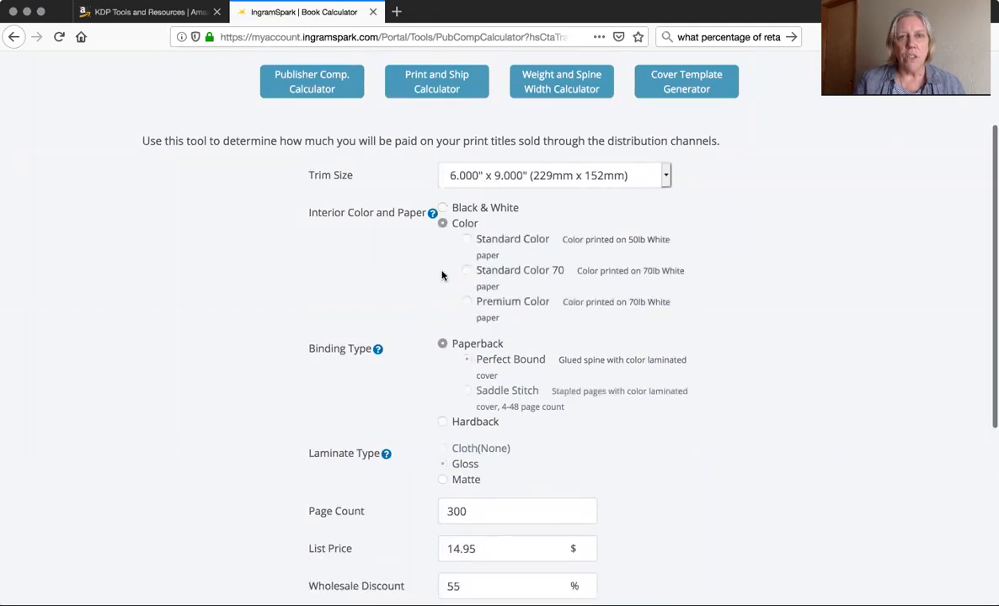
pyautogui.click(441, 421)
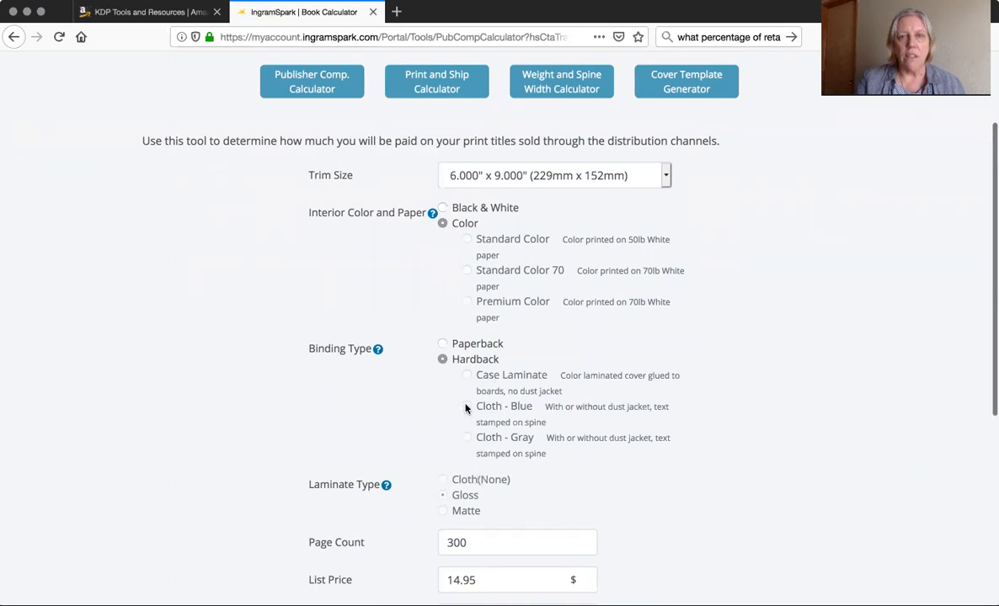
pyautogui.click(442, 208)
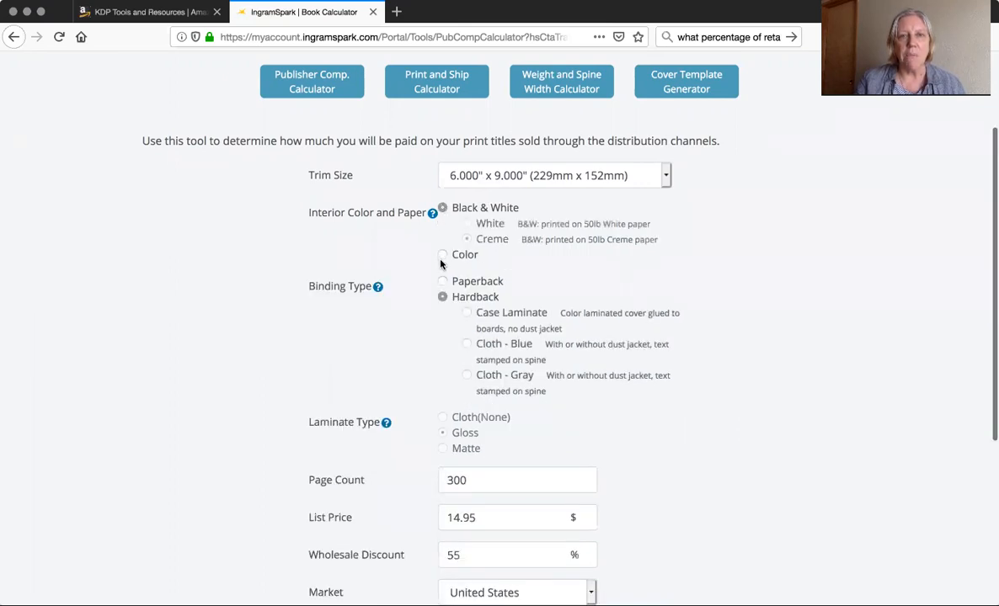
pyautogui.click(467, 345)
pyautogui.scroll(-4, 445, 447)
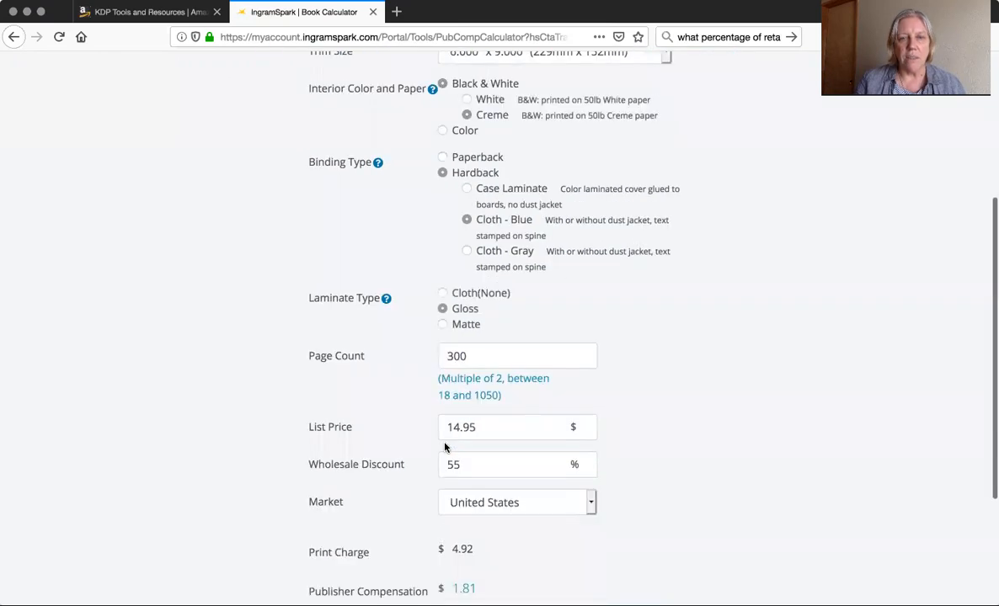
pyautogui.scroll(-3, 445, 523)
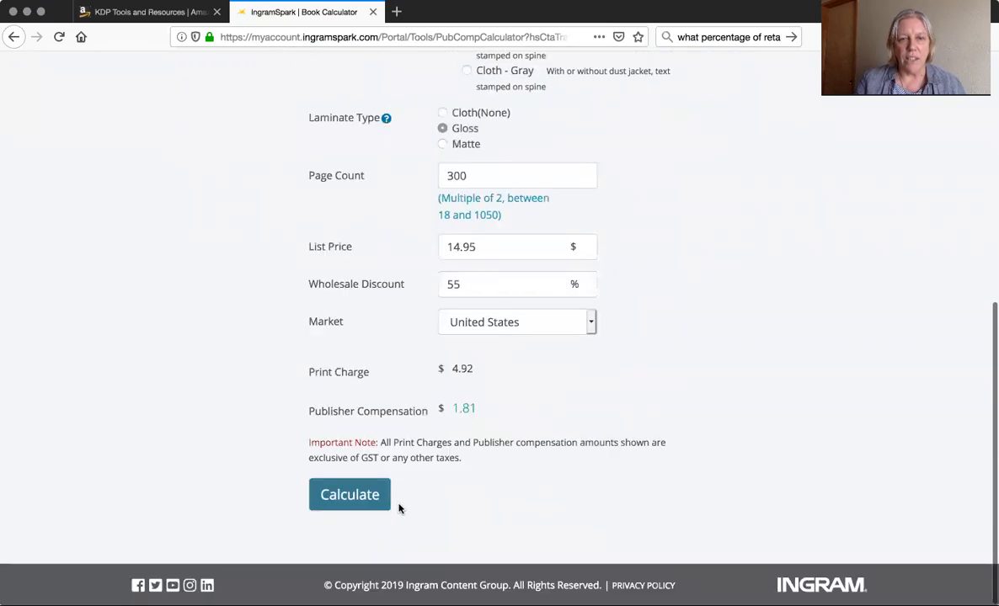
pyautogui.click(359, 497)
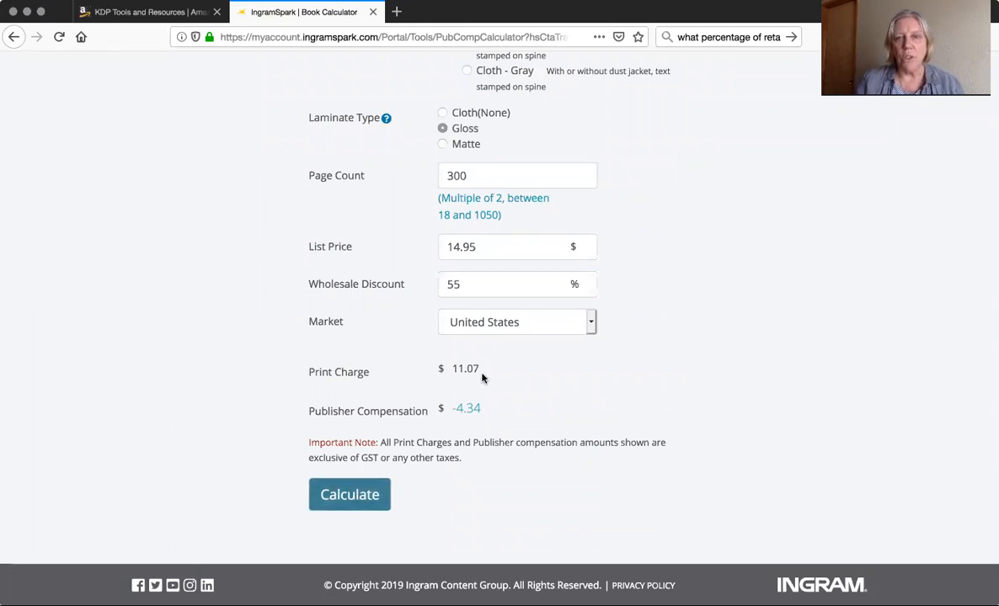
# Set the hardback's list price to $19.95 and recalculate the publisher compensation
pyautogui.scroll(1, 479, 374)
pyautogui.scroll(2, 479, 374)
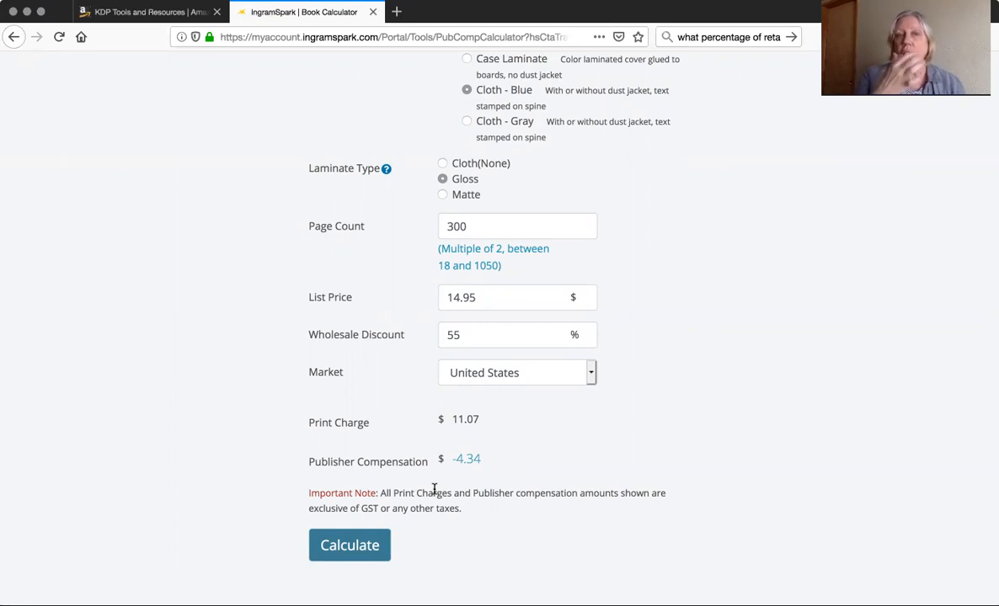
pyautogui.moveTo(461, 298); pyautogui.dragTo(452, 296)
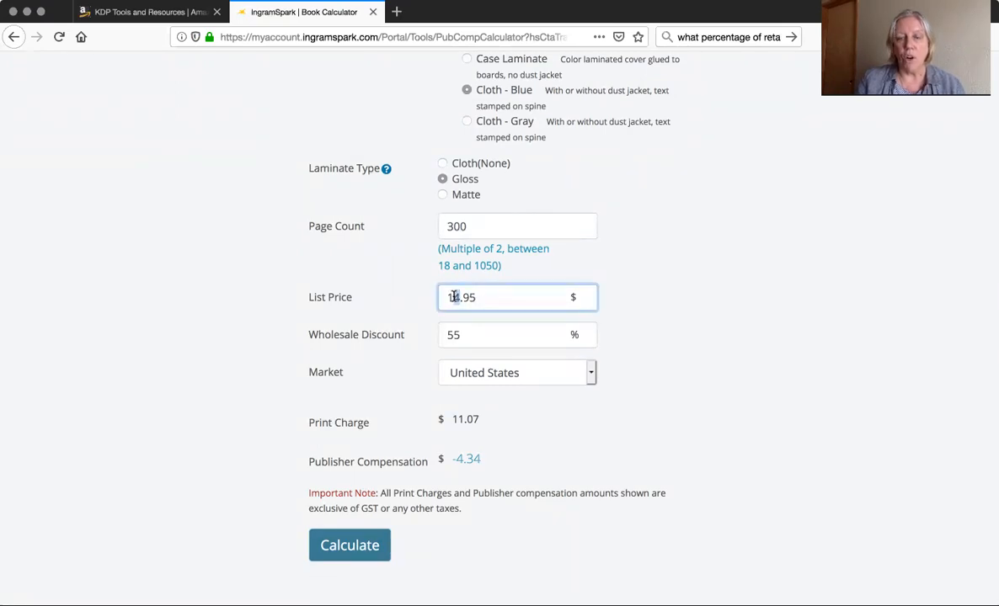
pyautogui.write('9')
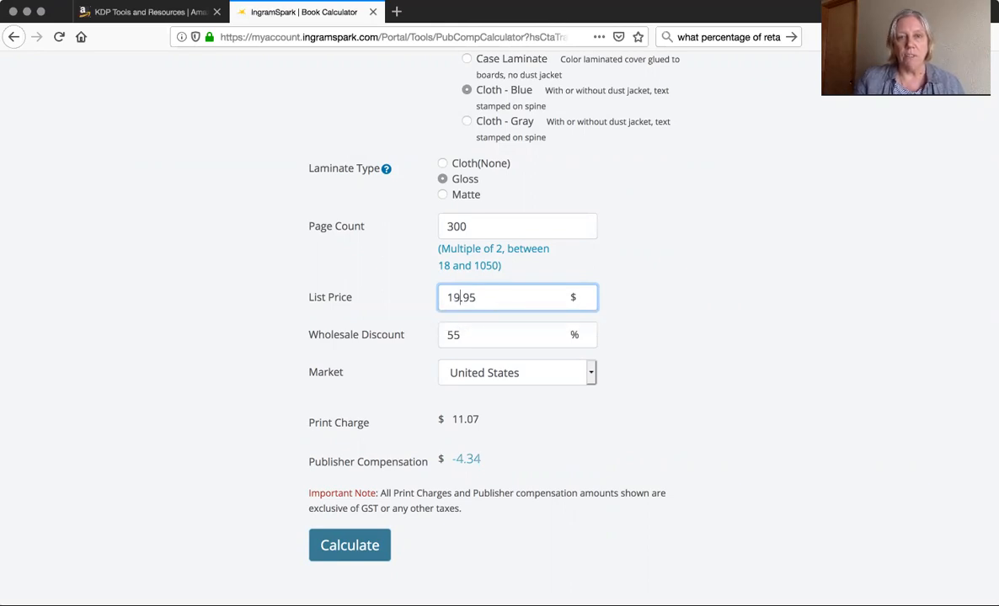
pyautogui.click(350, 543)
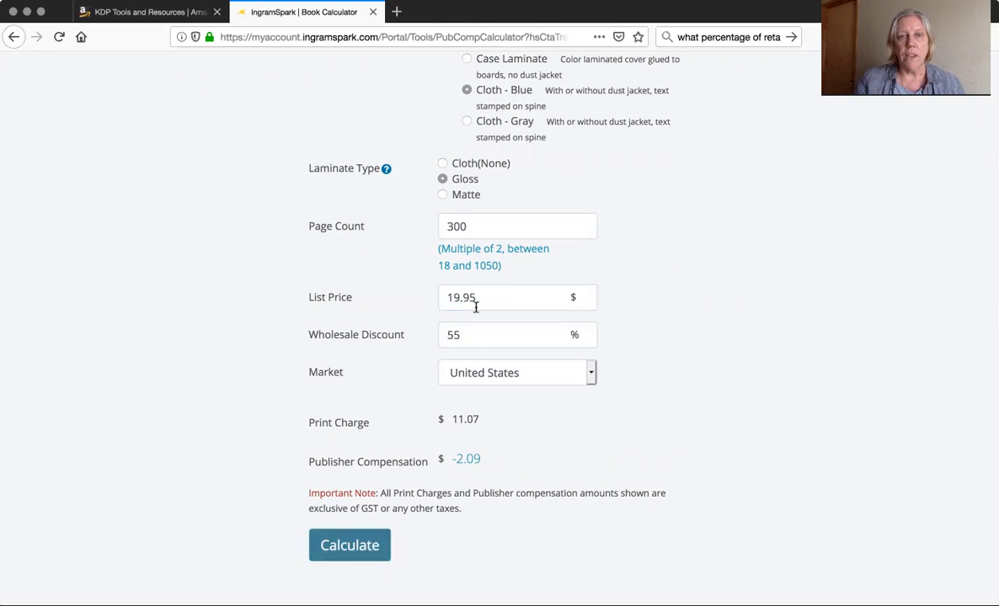
# Raise the hardback's list price to $24.95 and recalculate the publisher compensation
pyautogui.moveTo(459, 297); pyautogui.dragTo(438, 295)
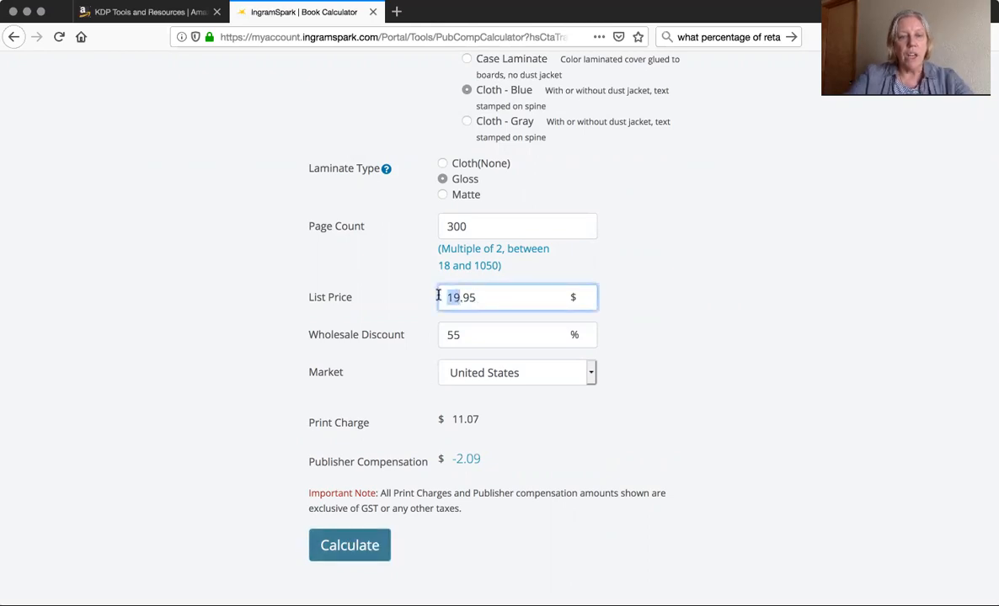
pyautogui.write('24')
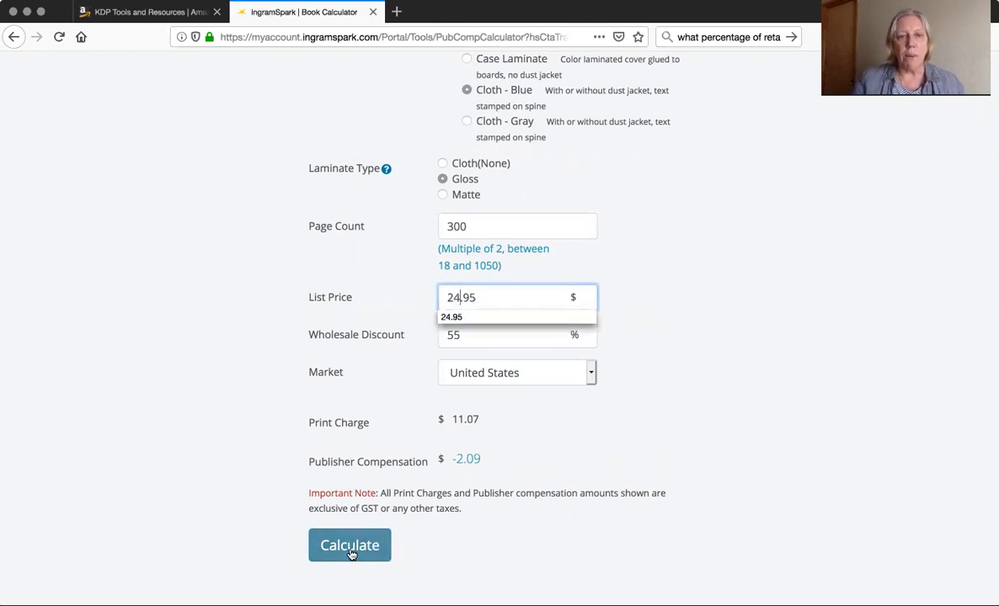
pyautogui.click(350, 549)
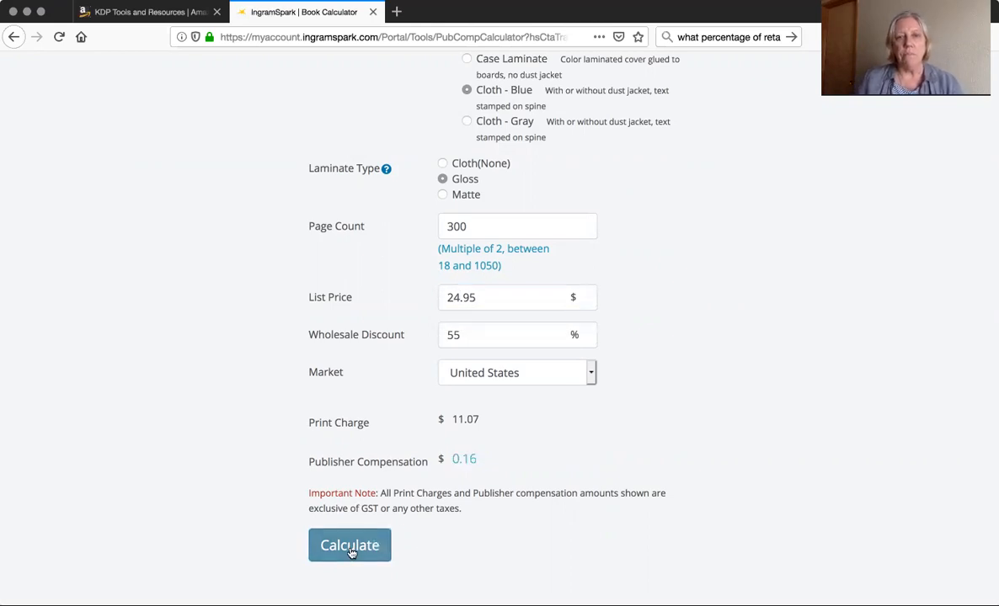